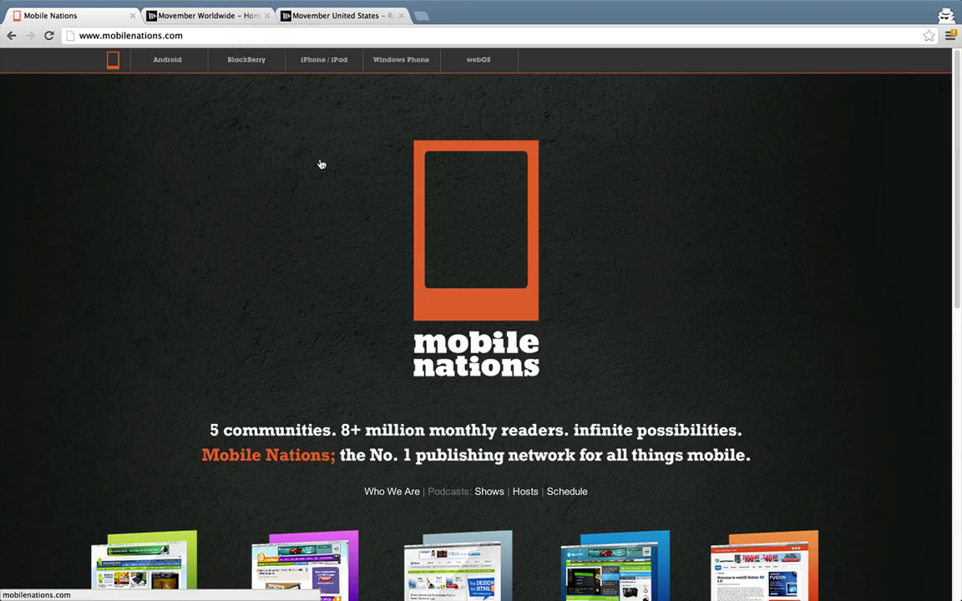
# Open the United States Movember site from the Movember Worldwide map.
pyautogui.scroll(-3, 311, 253)
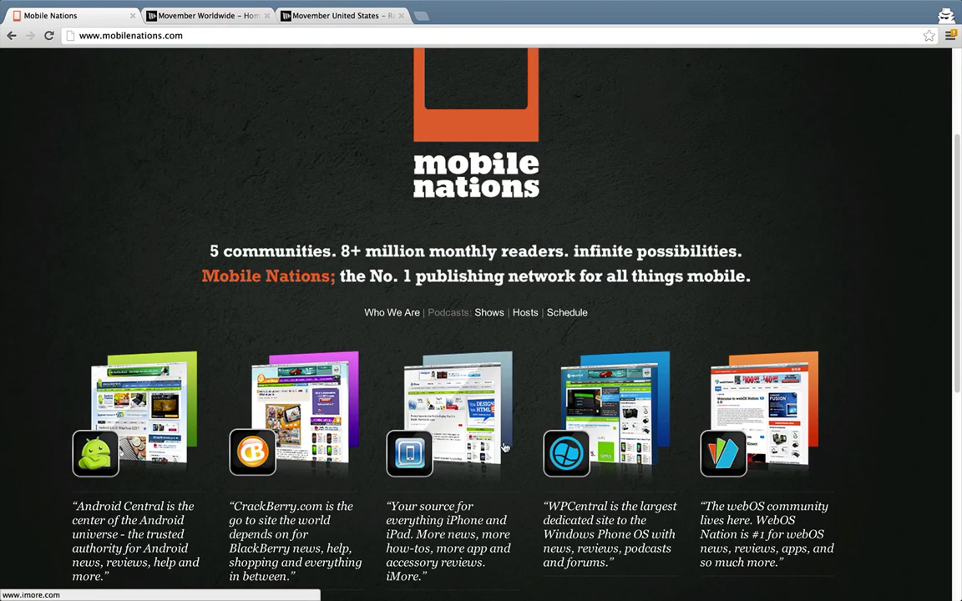
pyautogui.scroll(4, 588, 396)
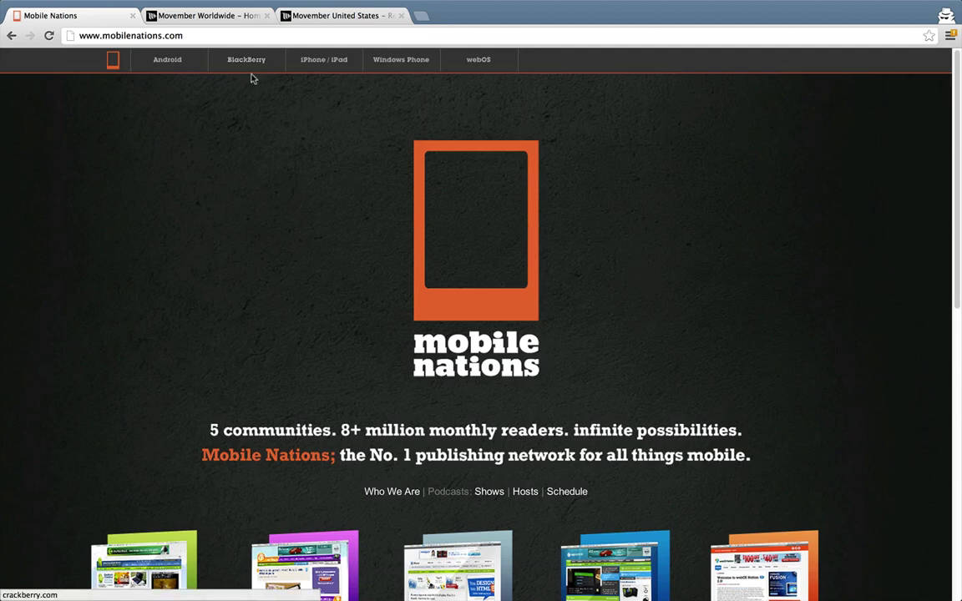
pyautogui.click(211, 16)
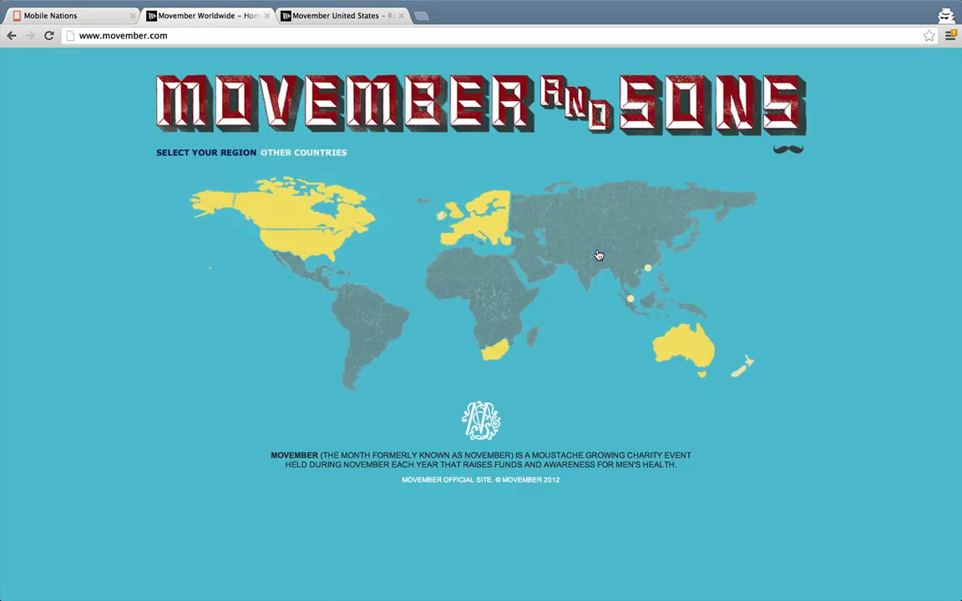
pyautogui.click(317, 253)
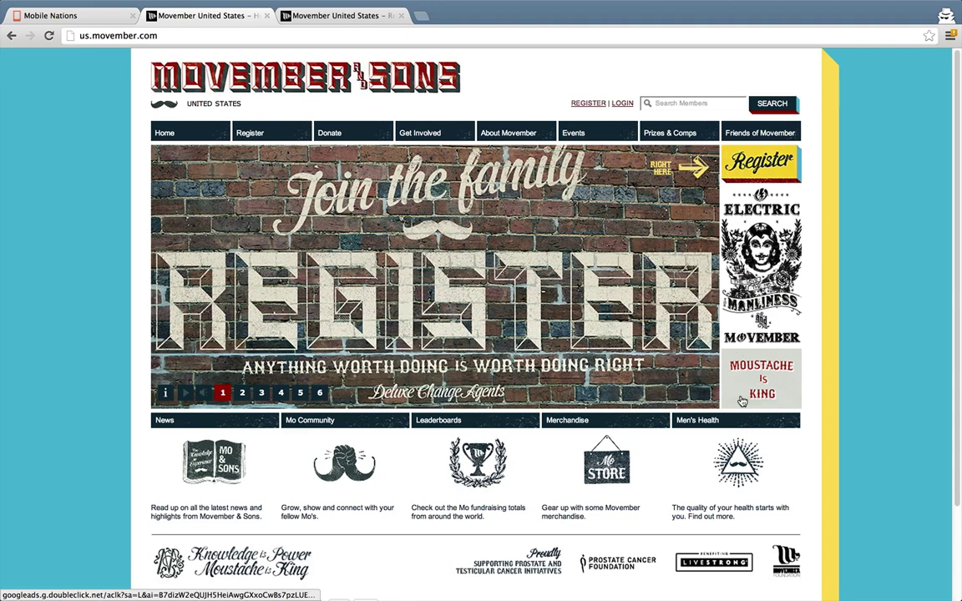
# Go to the account Register page from the top of the US site.
pyautogui.scroll(-2, 667, 362)
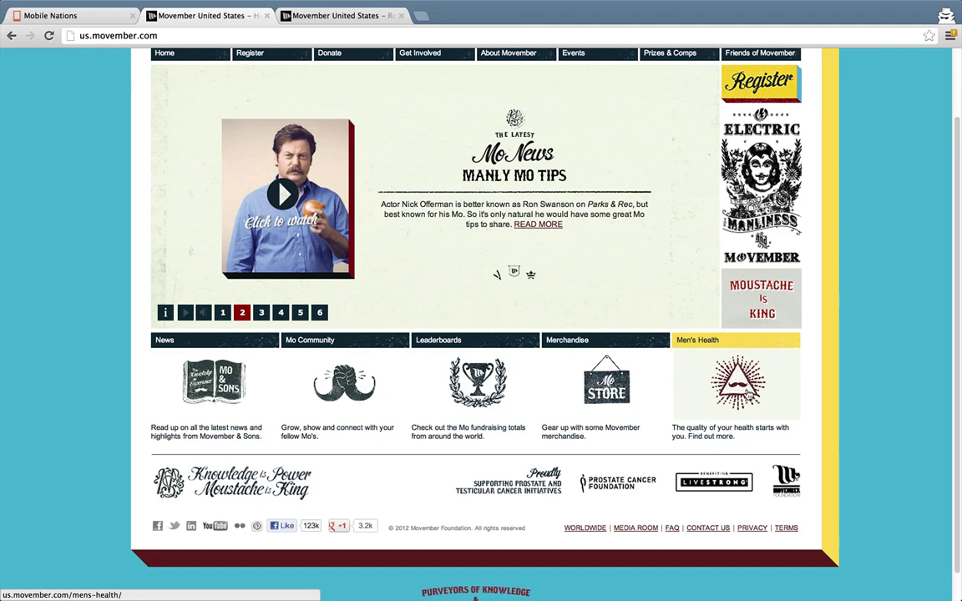
pyautogui.scroll(2, 693, 354)
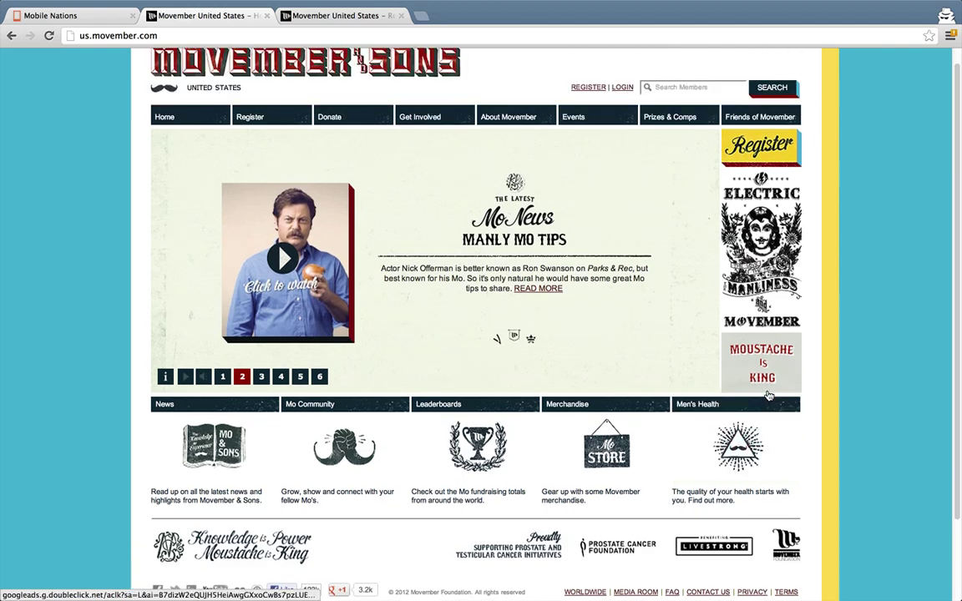
pyautogui.scroll(1, 534, 300)
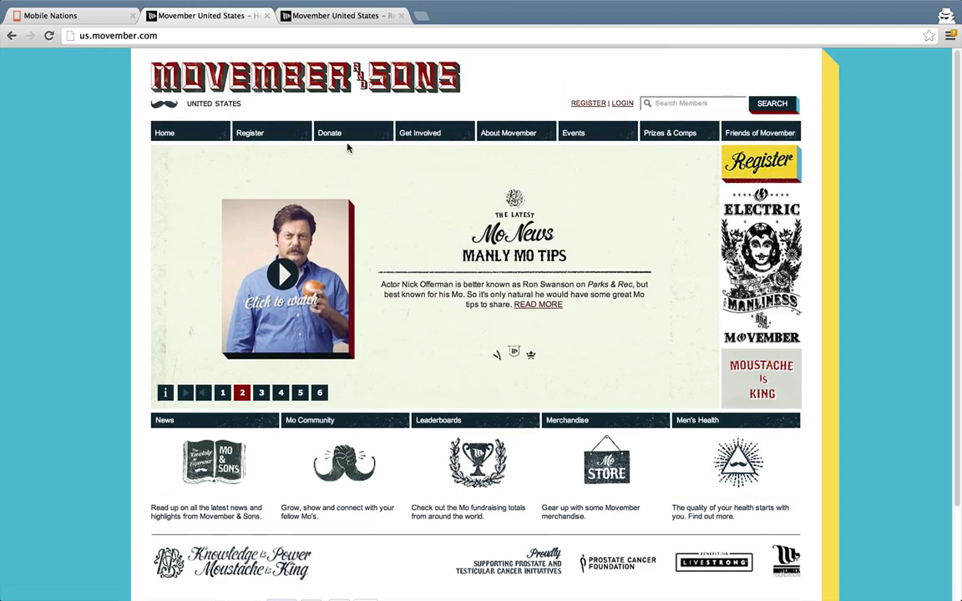
pyautogui.click(588, 104)
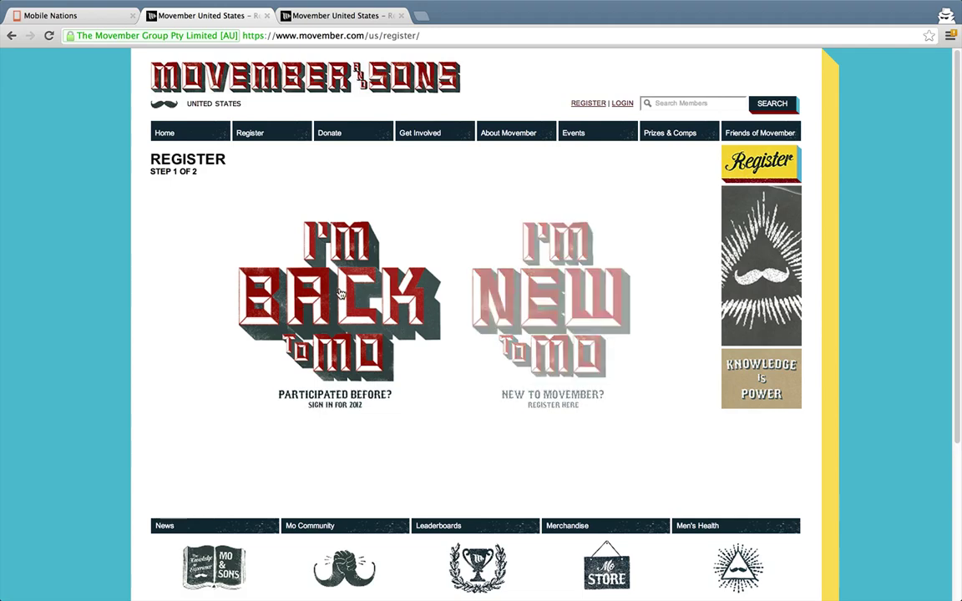
# Choose 'I'm New to Mo' and submit the pre-filled Mo Bro registration.
pyautogui.click(574, 316)
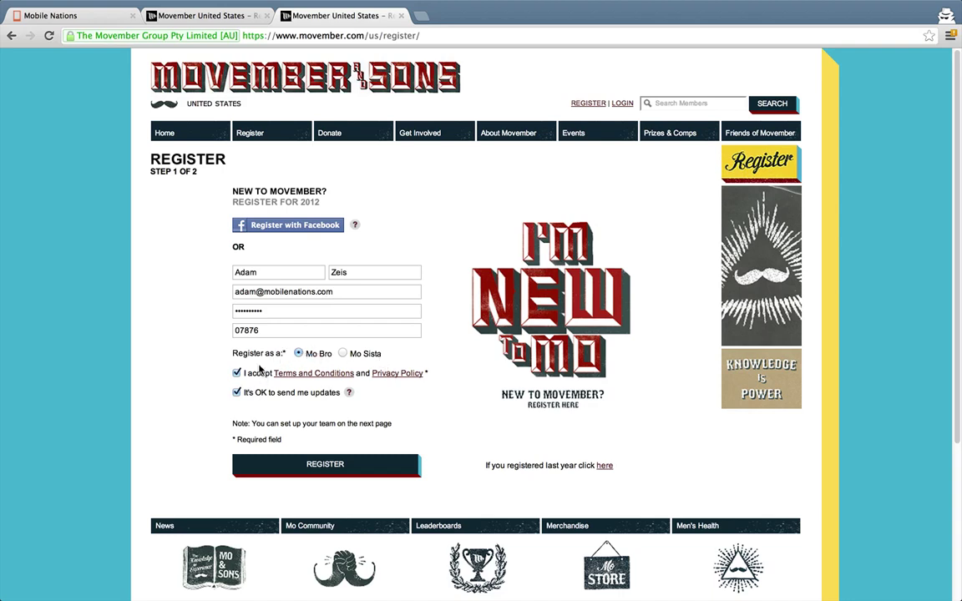
pyautogui.click(327, 468)
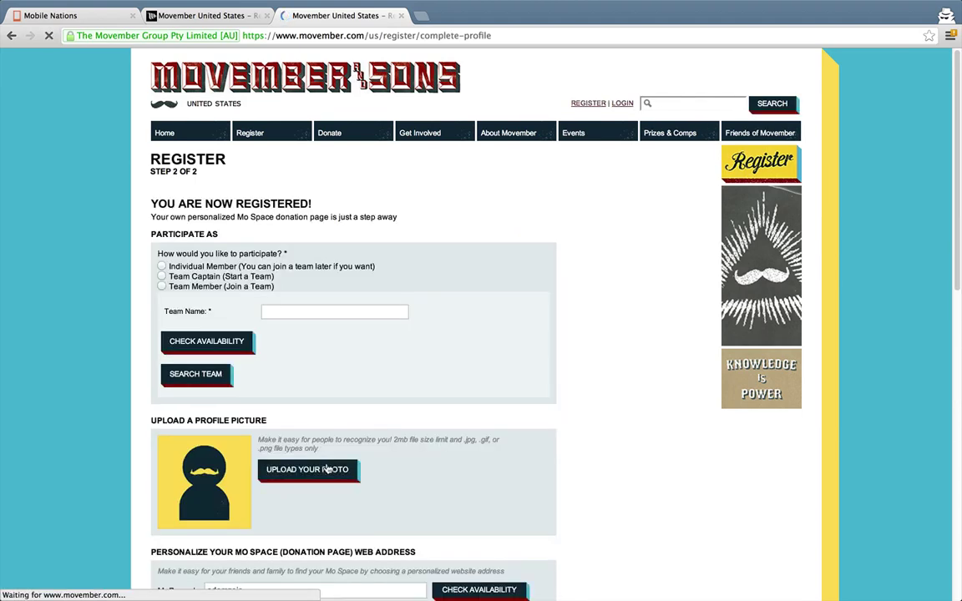
# Change the Mo Space web address to MoBro.co/aze and confirm it is available.
pyautogui.scroll(-1, 465, 279)
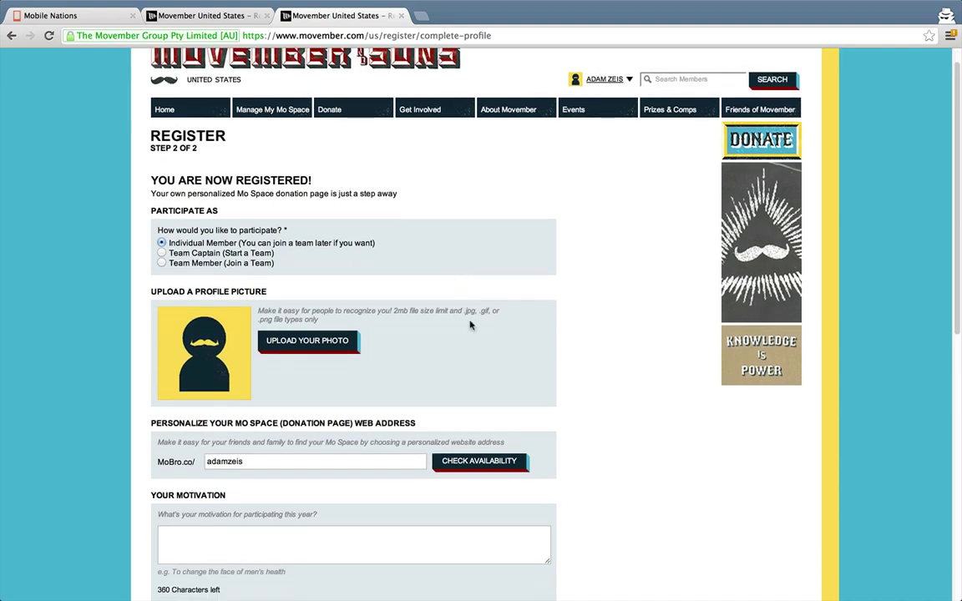
pyautogui.scroll(-1, 405, 258)
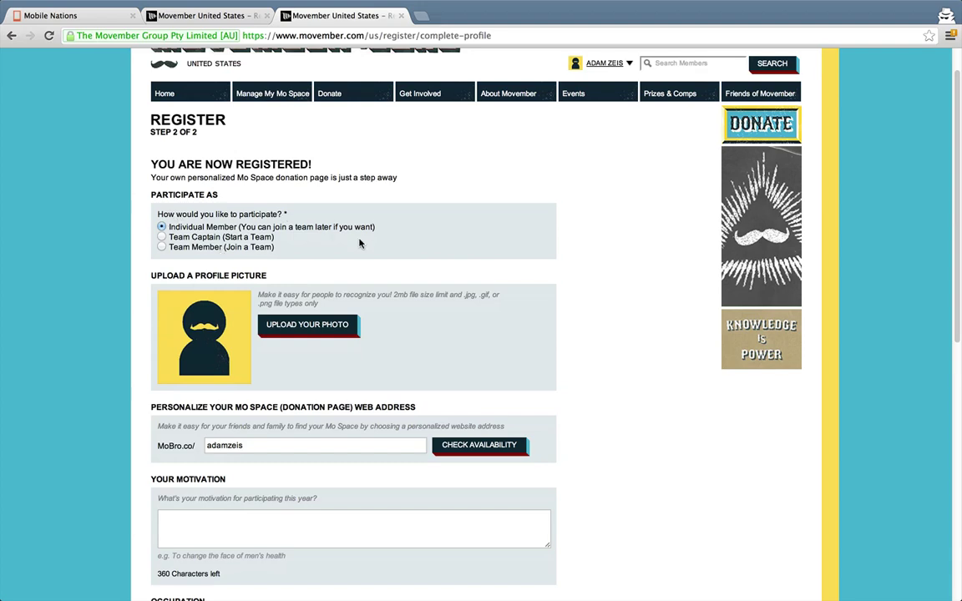
pyautogui.scroll(-2, 461, 273)
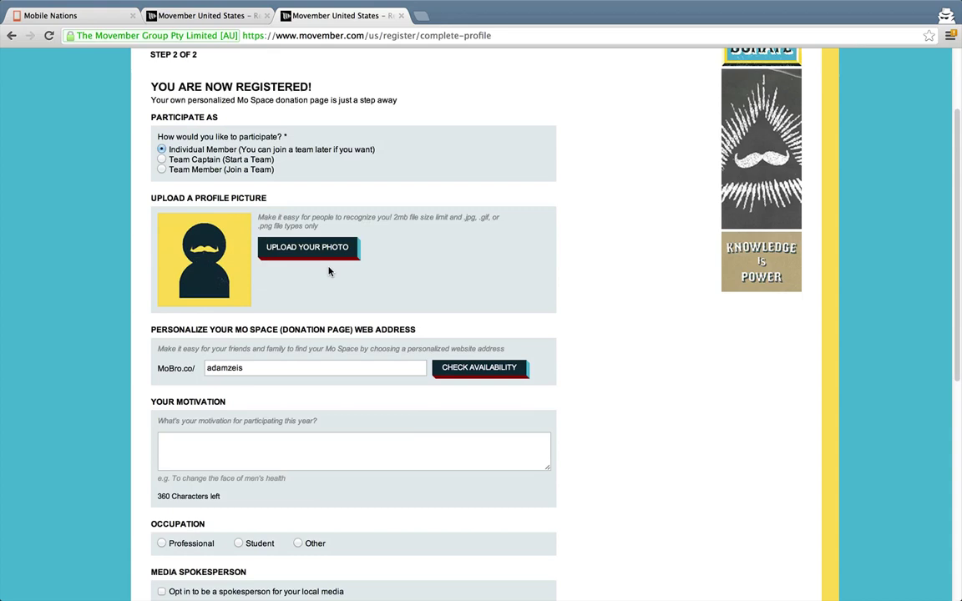
pyautogui.scroll(-2, 328, 271)
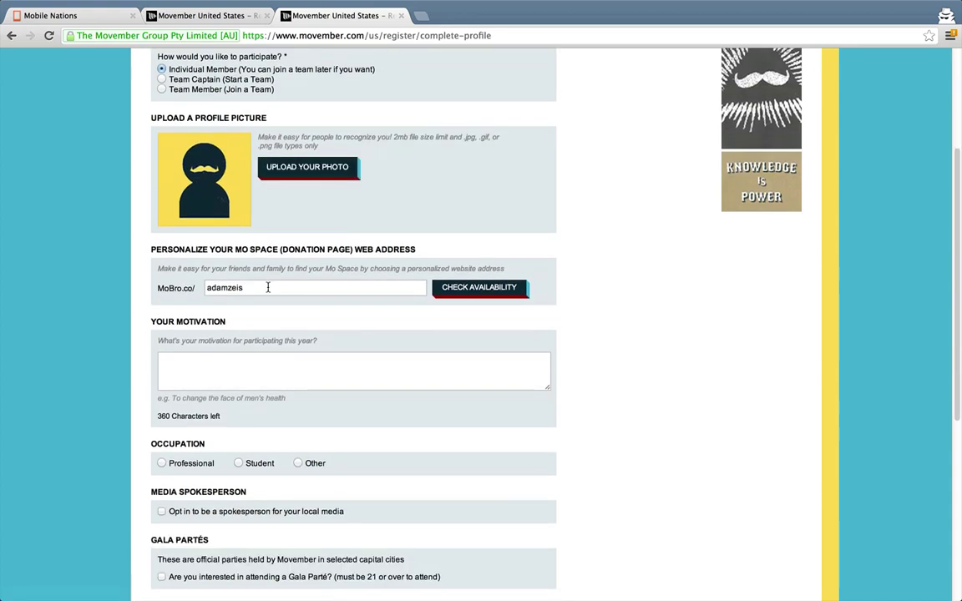
pyautogui.doubleClick(268, 287)
pyautogui.write('aze')
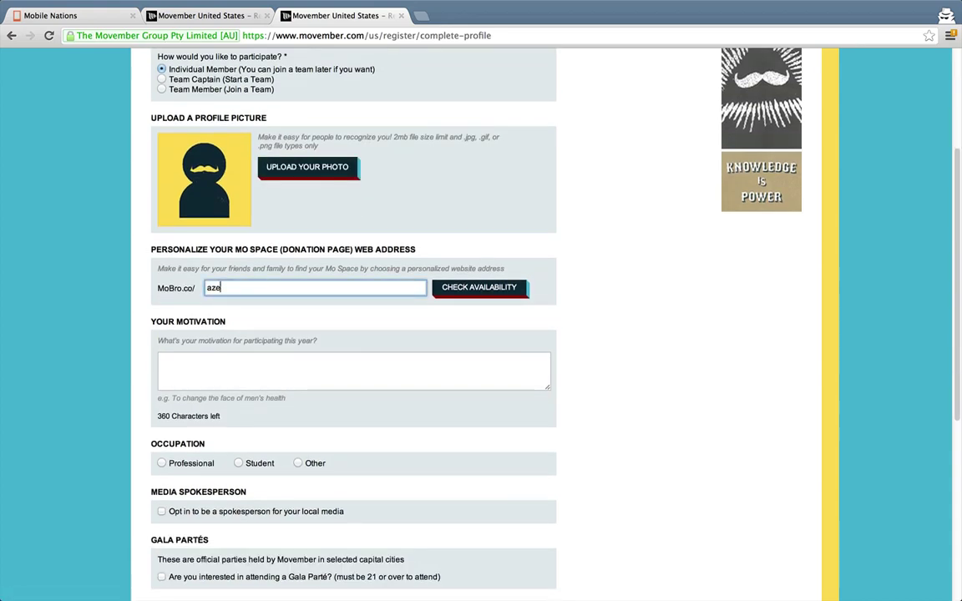
pyautogui.click(488, 288)
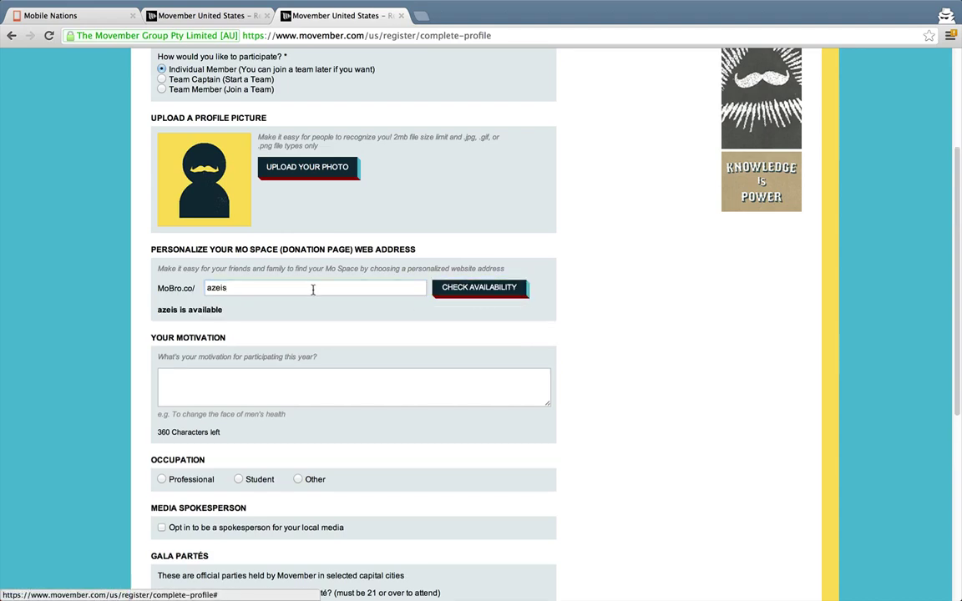
pyautogui.scroll(-2, 252, 315)
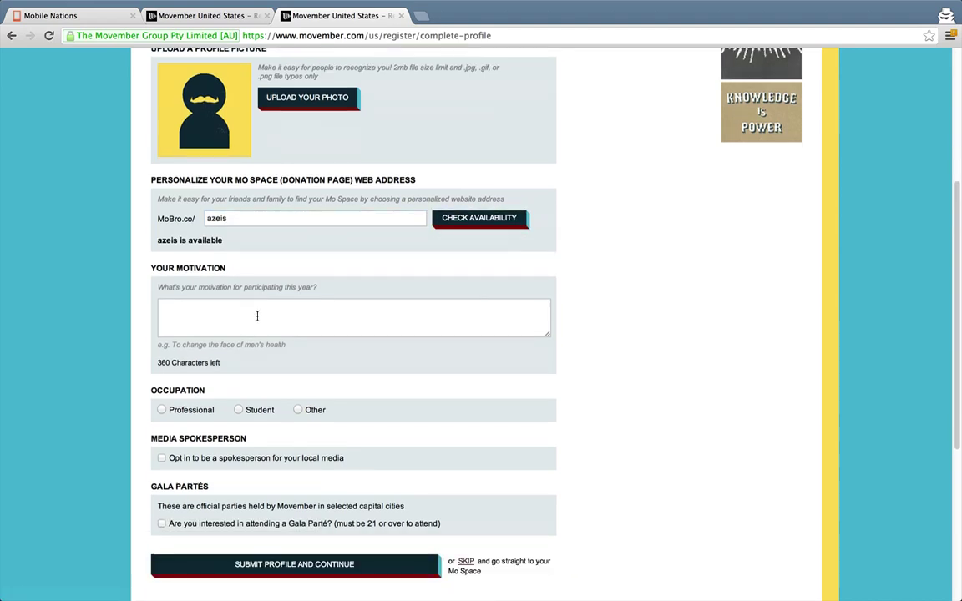
# Enter motivation 'Because it'll look awesome!' and occupation Other: 'I love Smartphones and Tablets.'.
pyautogui.click(268, 308)
pyautogui.write('S')
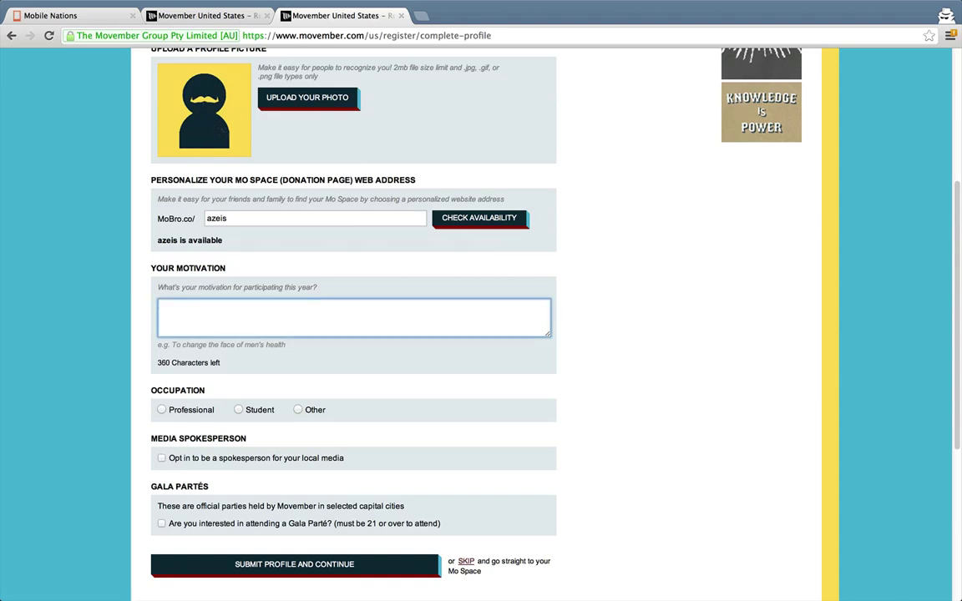
pyautogui.write("ecause it'll look awesome!")
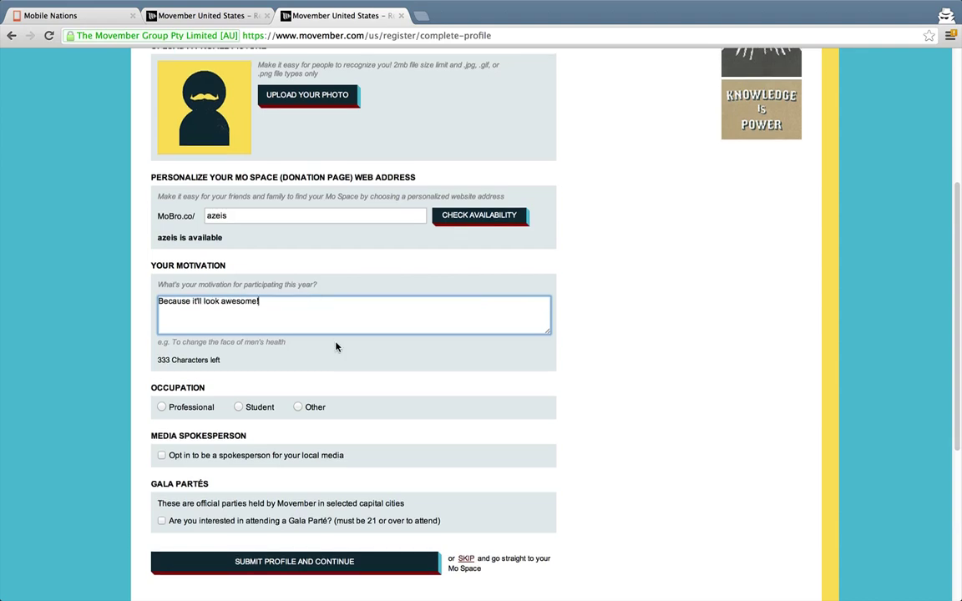
pyautogui.scroll(-3, 301, 306)
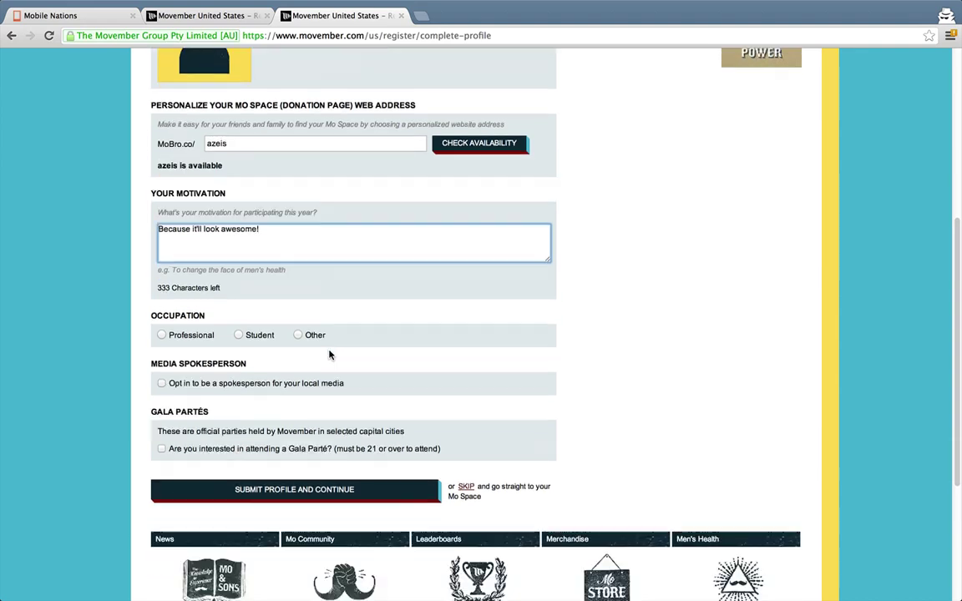
pyautogui.click(299, 296)
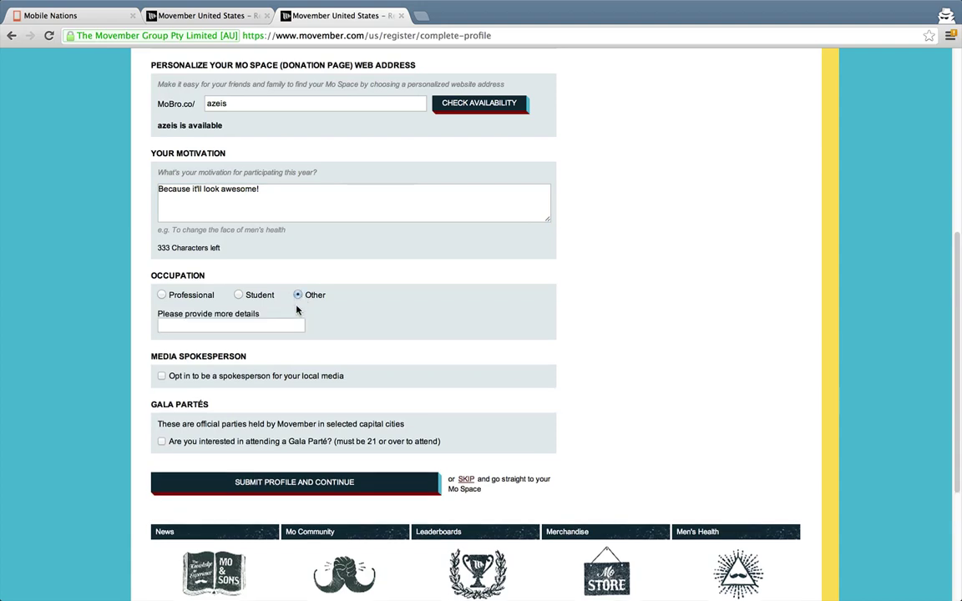
pyautogui.click(268, 326)
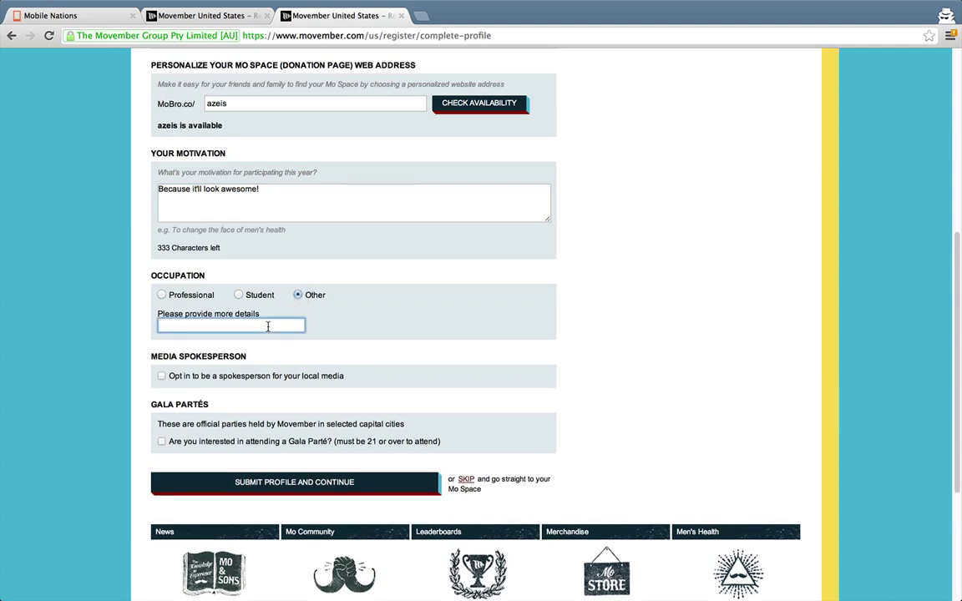
pyautogui.write('I love Smartphones and Tablets.')
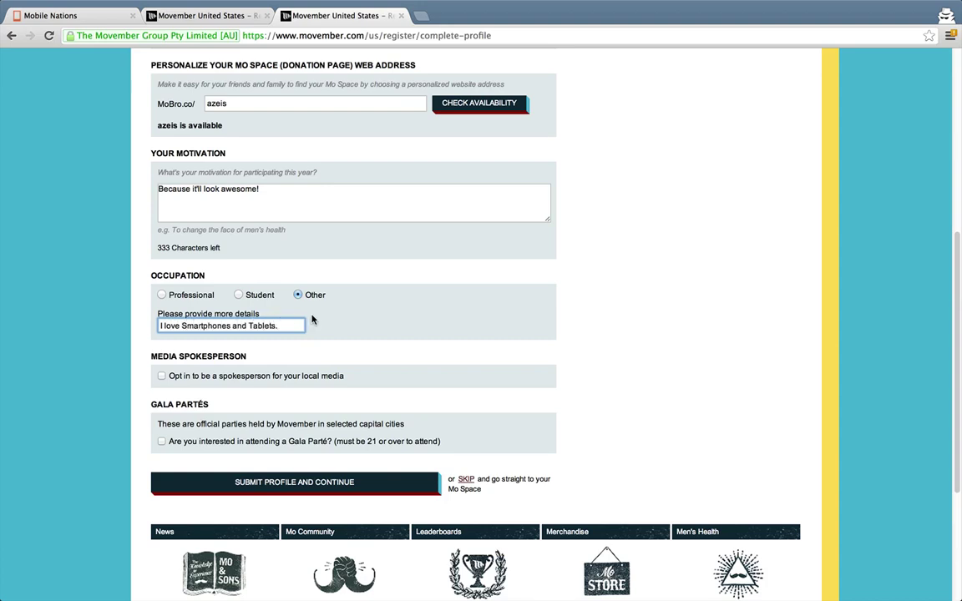
pyautogui.scroll(-2, 312, 320)
# Leave Media Spokesperson unchecked and submit the profile.
pyautogui.click(161, 324)
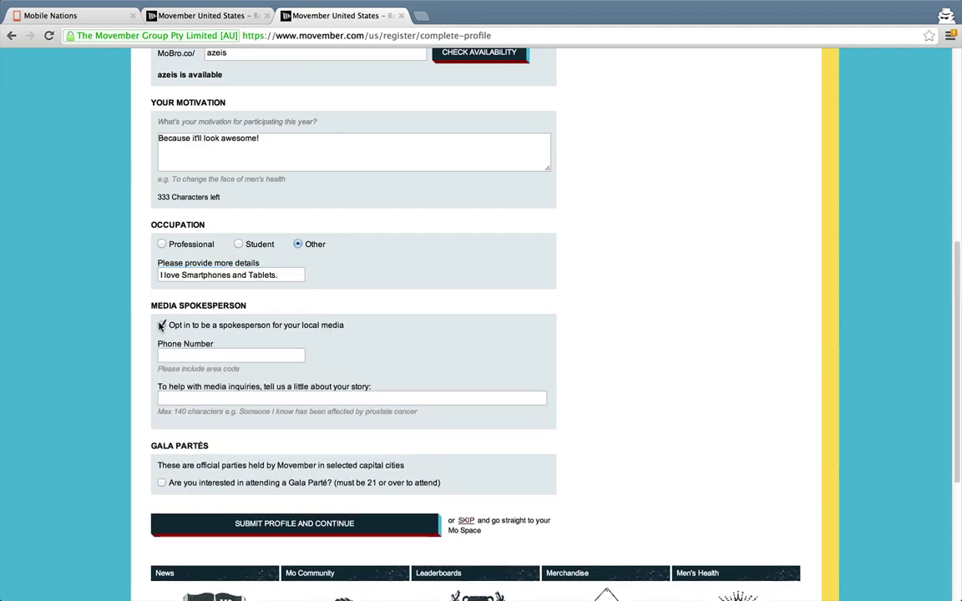
pyautogui.click(161, 324)
pyautogui.scroll(-2, 274, 316)
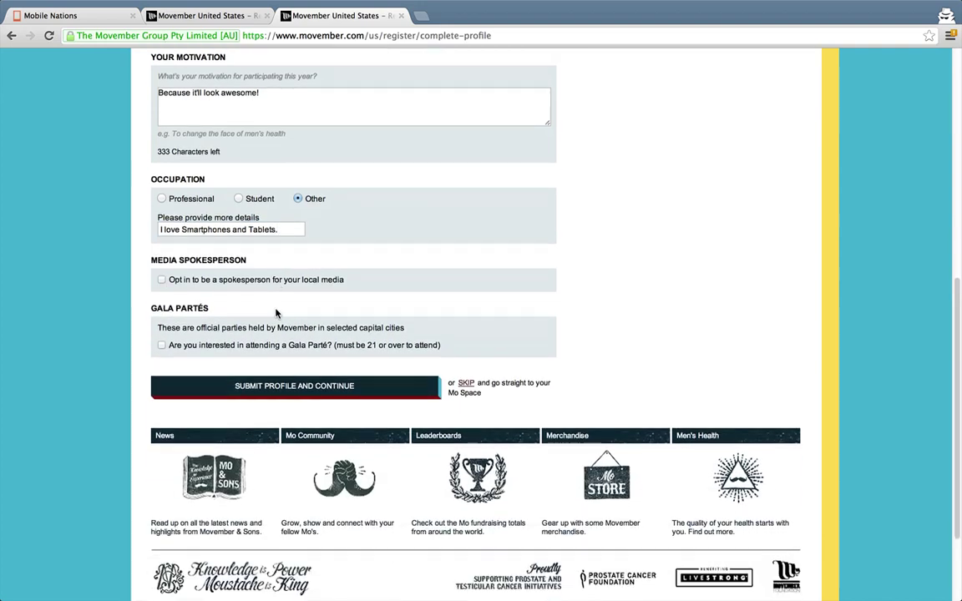
pyautogui.click(285, 389)
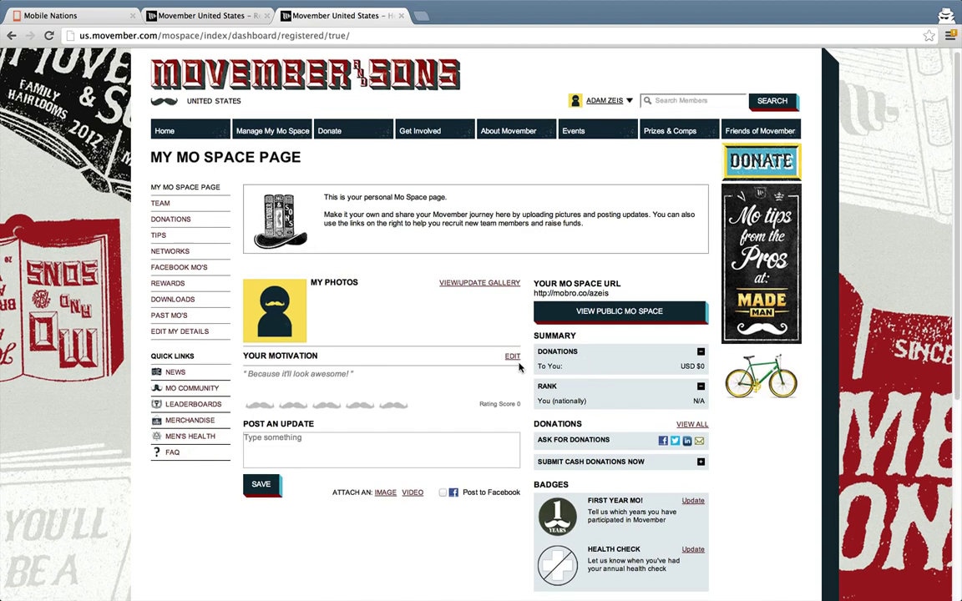
# Copy the Mo Space web address from the dashboard.
pyautogui.scroll(-1, 407, 396)
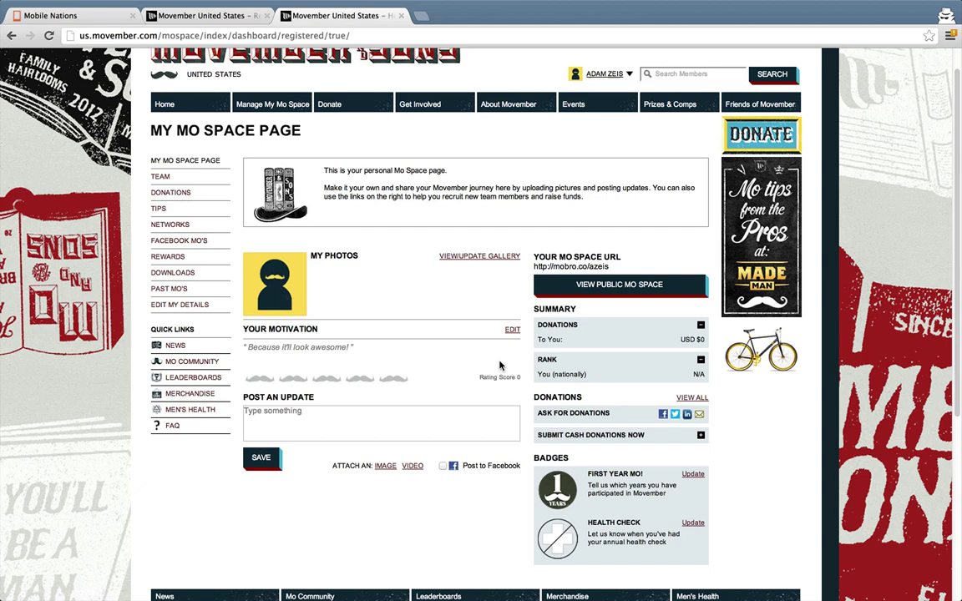
pyautogui.moveTo(609, 266); pyautogui.dragTo(532, 265)
pyautogui.rightClick(543, 269)
pyautogui.click(564, 276)
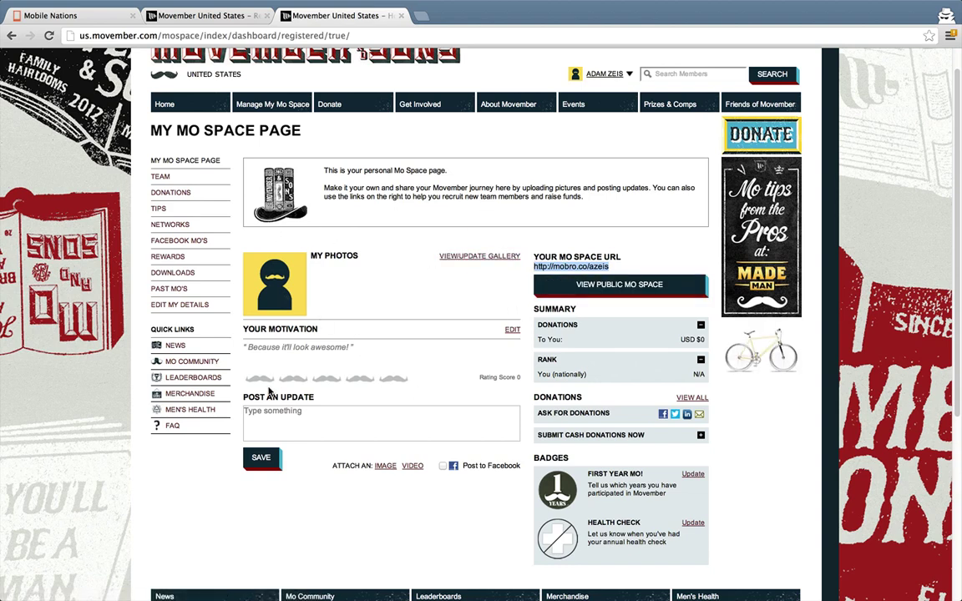
# Load the copied address in a new tab to view the public Mo Space, then return to the dashboard.
pyautogui.click(422, 16)
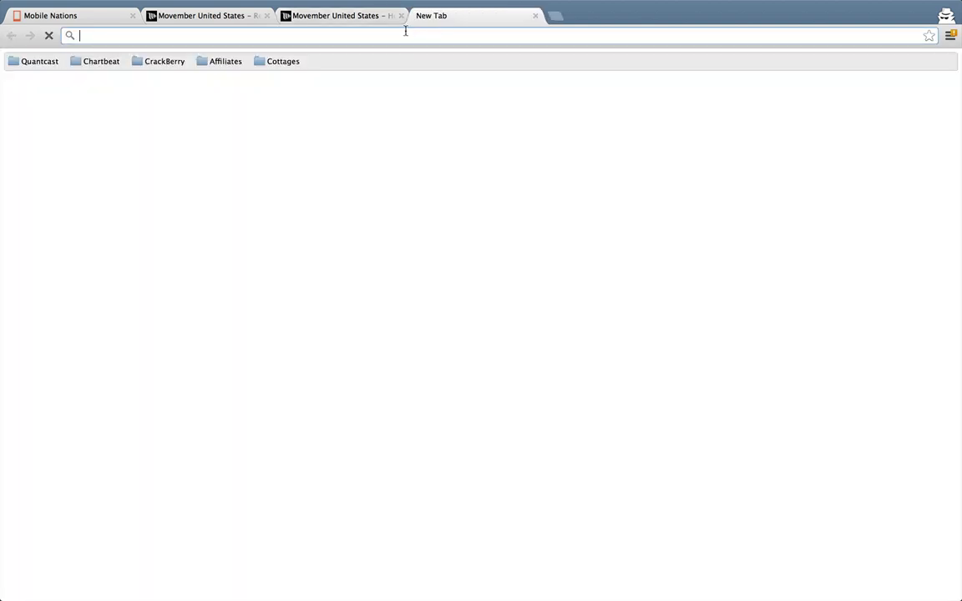
pyautogui.rightClick(405, 33)
pyautogui.click(436, 67)
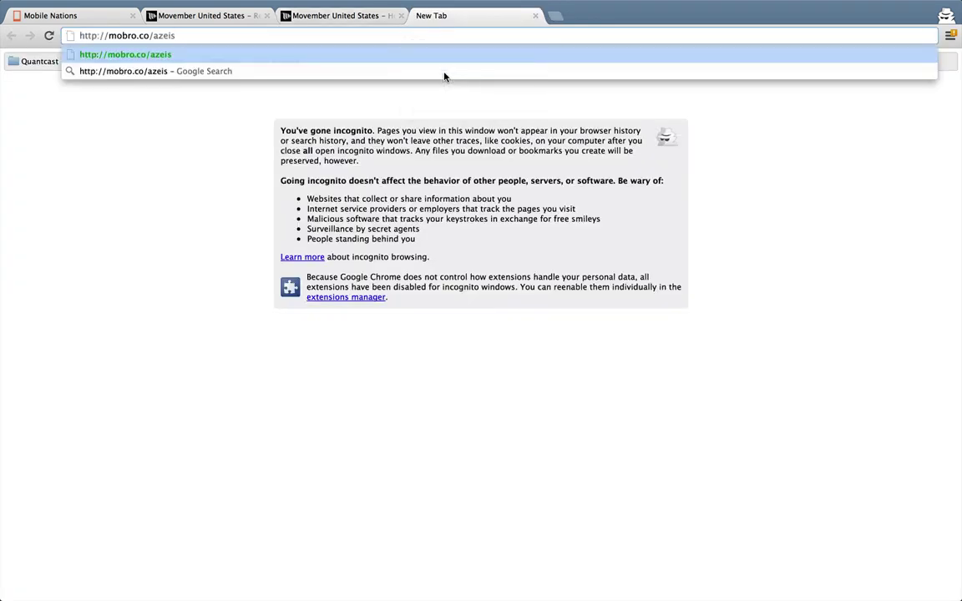
pyautogui.press('Return')
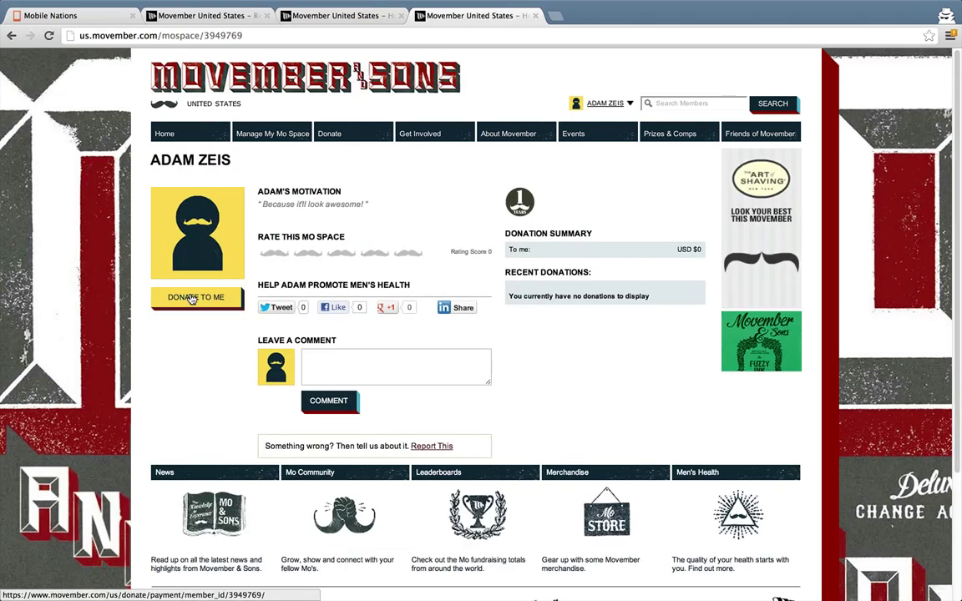
pyautogui.click(361, 17)
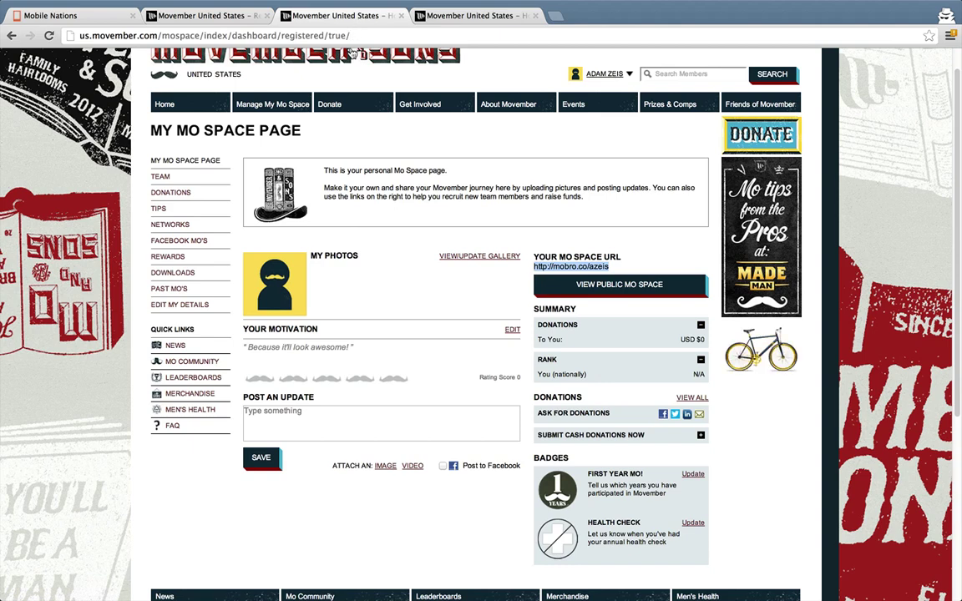
# Search the networks for 'Mobile Nations' and join the MO-bile Nations network.
pyautogui.click(183, 228)
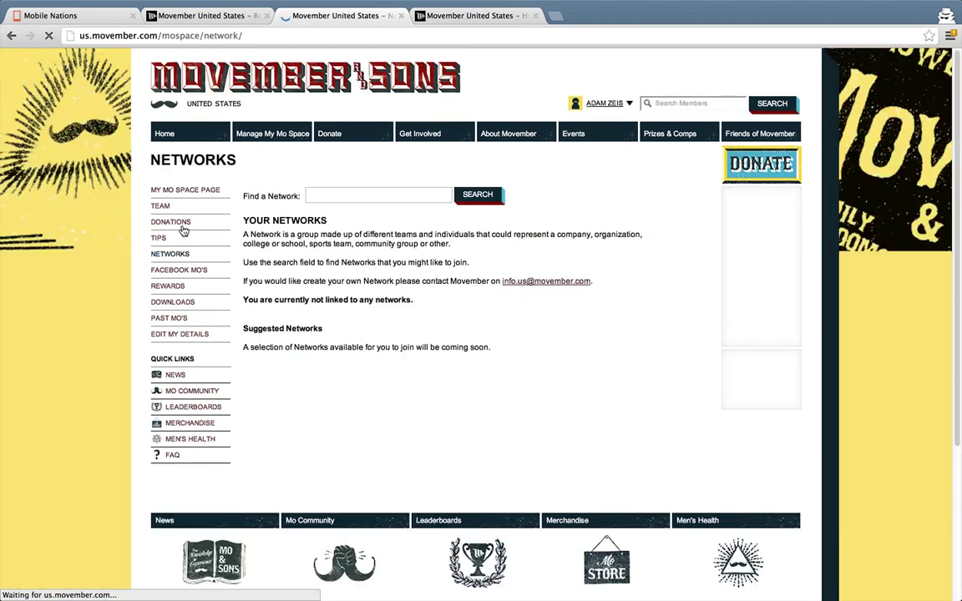
pyautogui.click(331, 194)
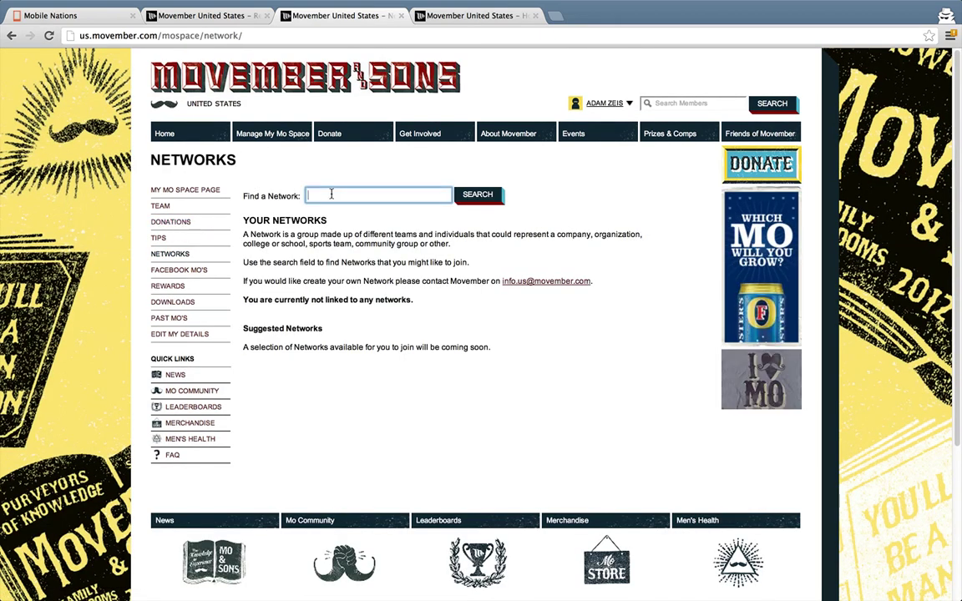
pyautogui.write('Mobiel')
pyautogui.press('BackSpace')
pyautogui.press('BackSpace')
pyautogui.write('le Nations')
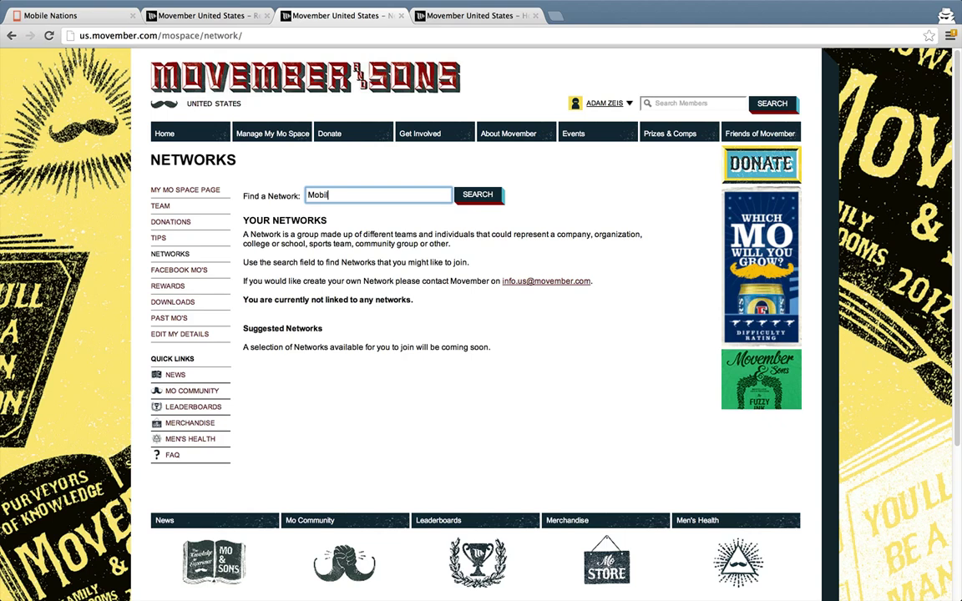
pyautogui.click(477, 194)
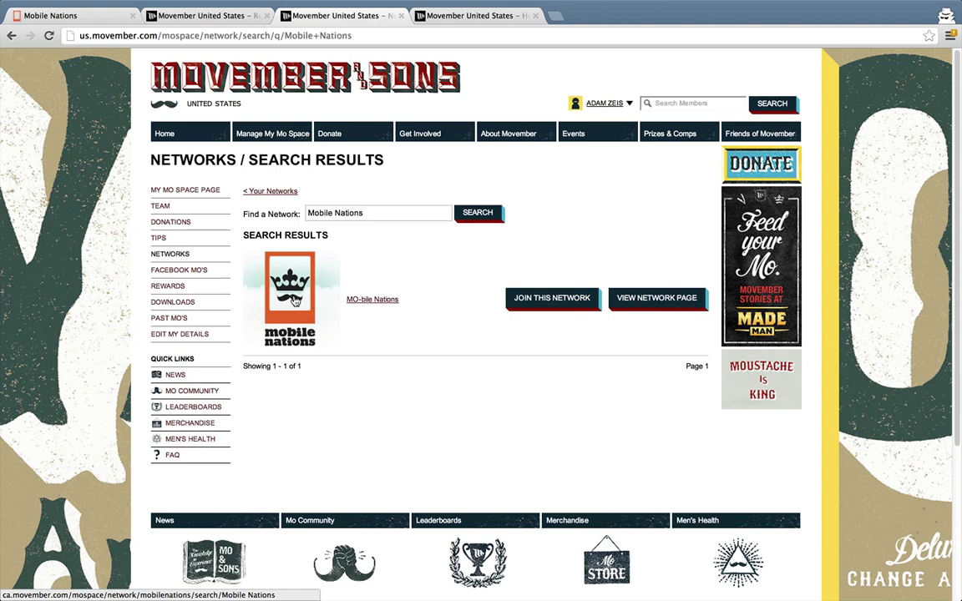
pyautogui.click(526, 298)
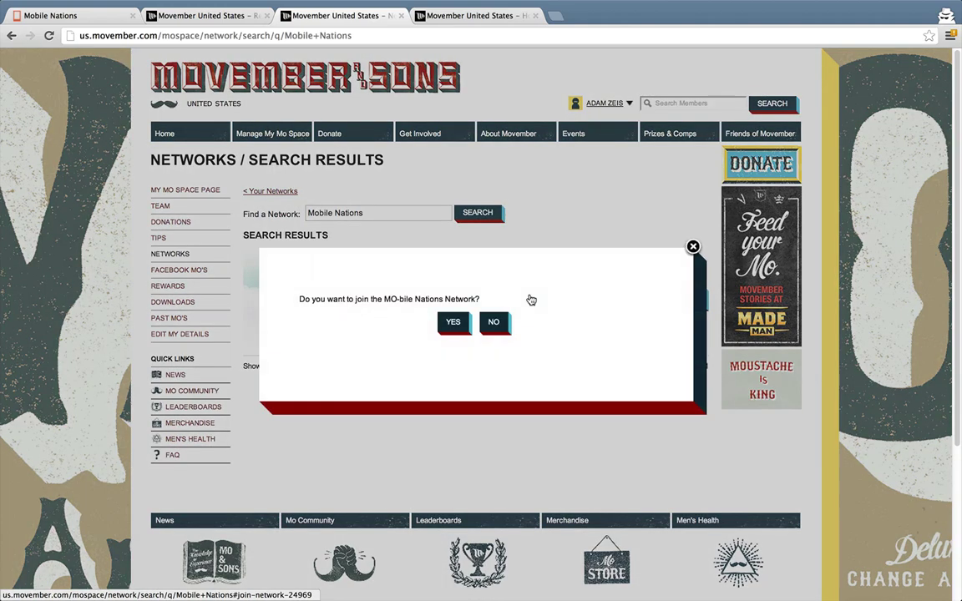
pyautogui.click(452, 323)
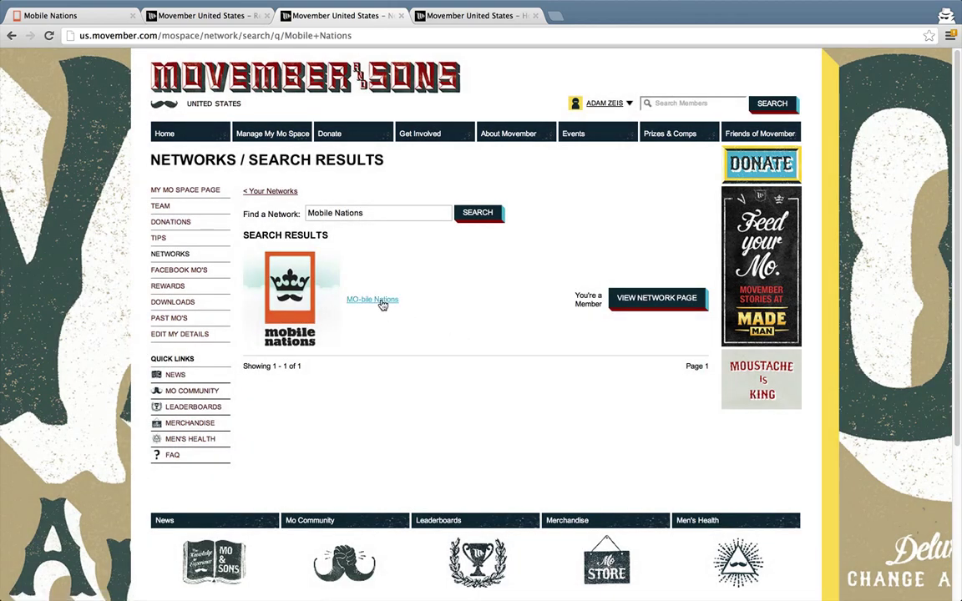
# Open the MO-bile Nations network page, glance at the public Mo Space tab, then return to the network page.
pyautogui.click(380, 301)
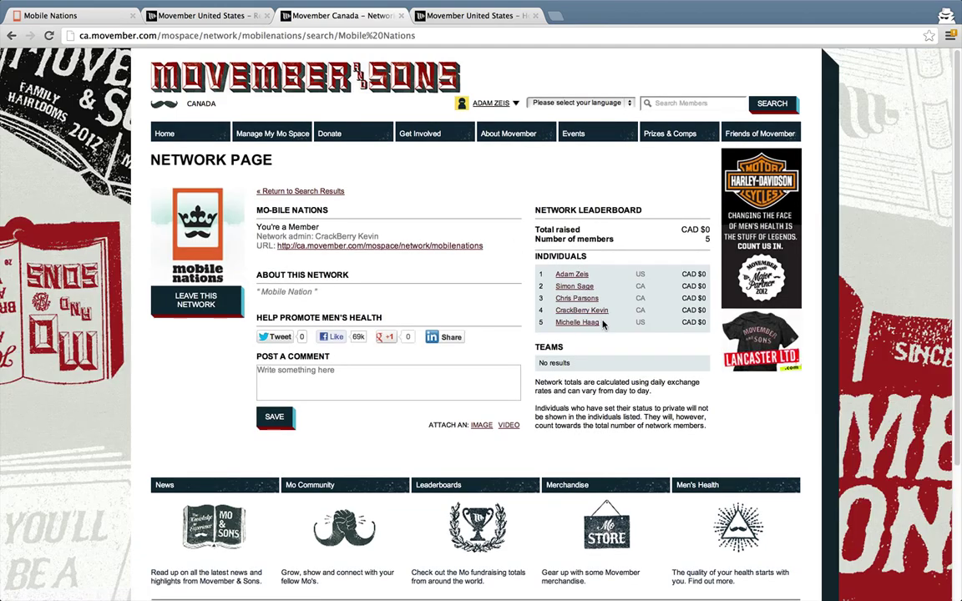
pyautogui.click(466, 18)
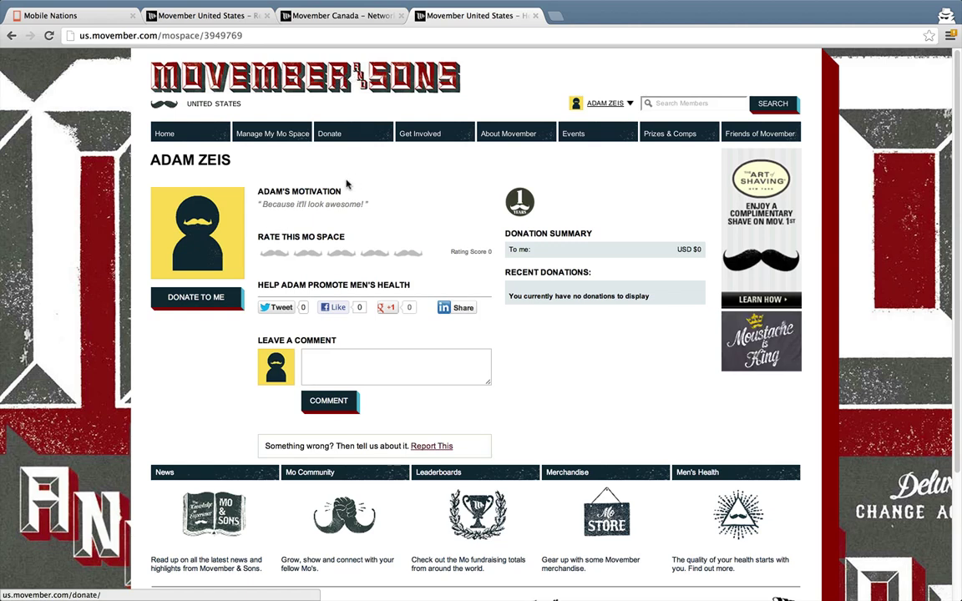
pyautogui.click(361, 18)
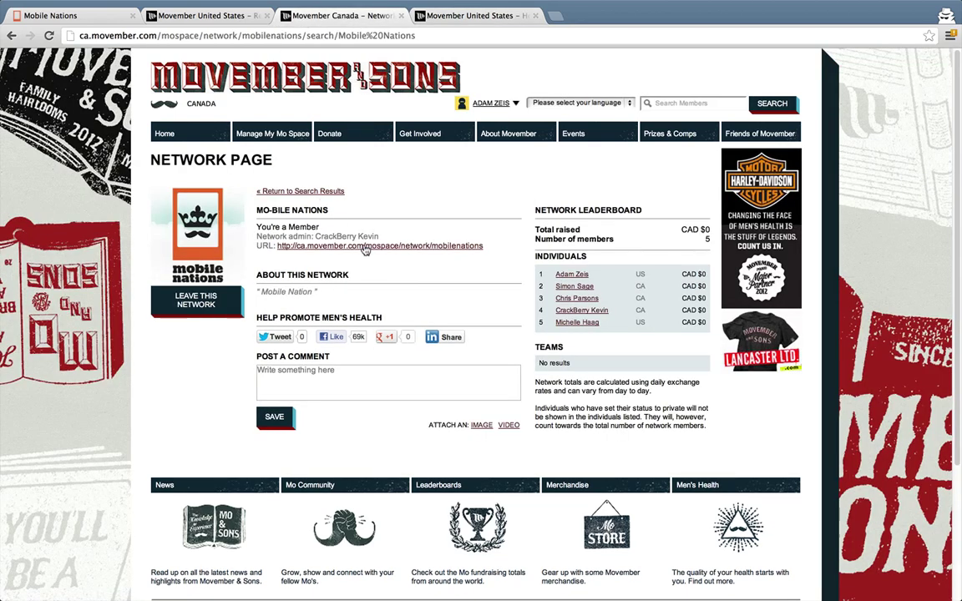